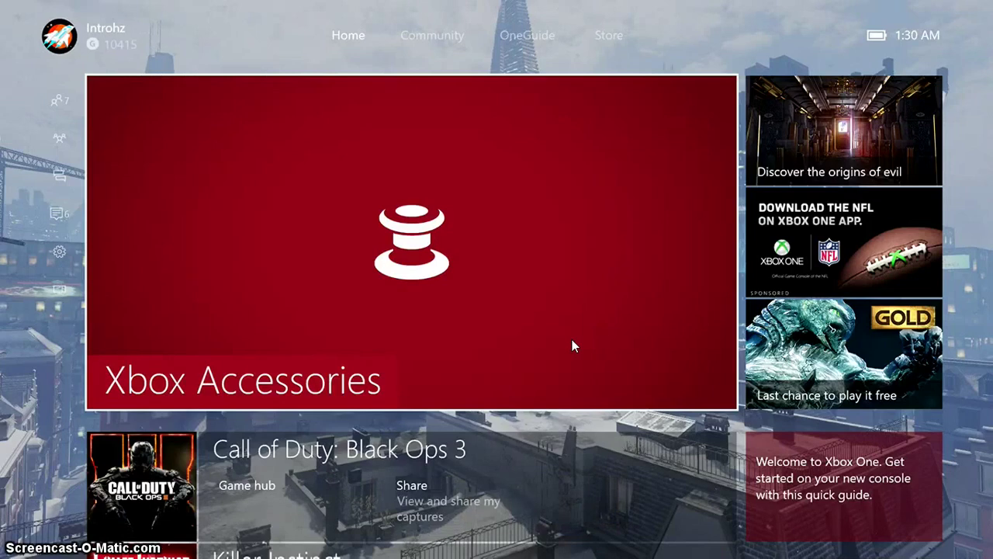
{"action": "key", "text": "Right"}
{"action": "key", "text": "Left"}
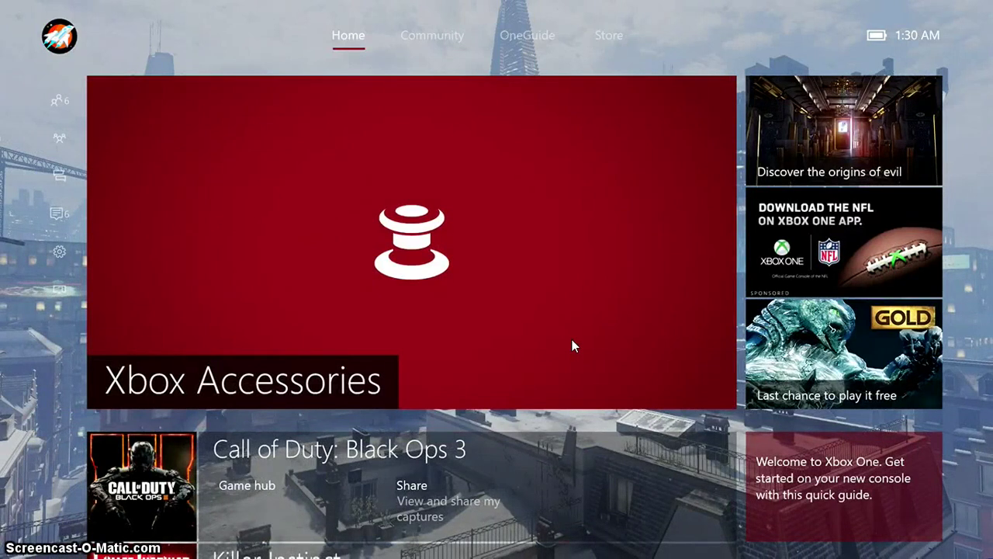
{"action": "key", "text": "Left"}
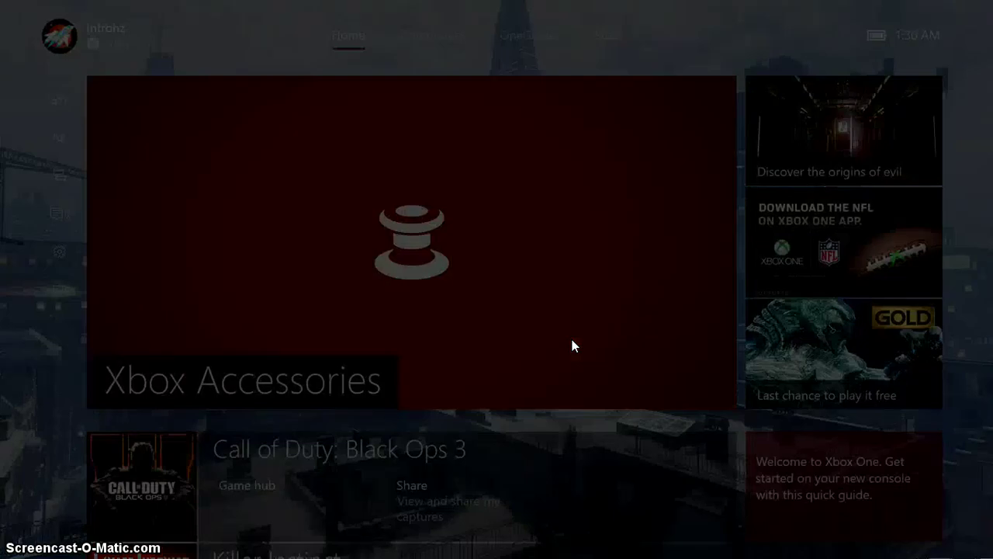
{"action": "key", "text": "Escape"}
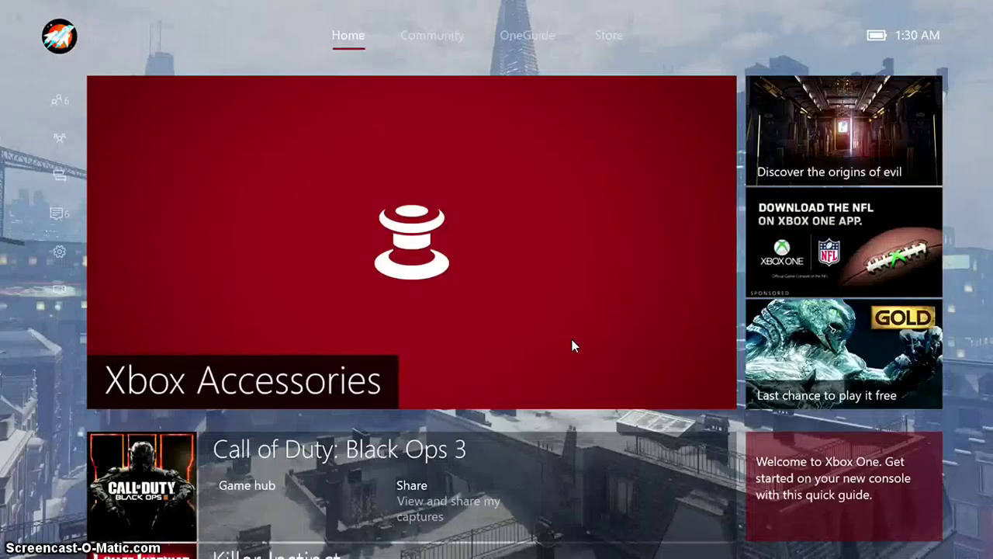
- Open the console settings and go to the Disc & Blu-ray section
{"action": "key", "text": "Left"}
{"action": "key", "text": "Down"}
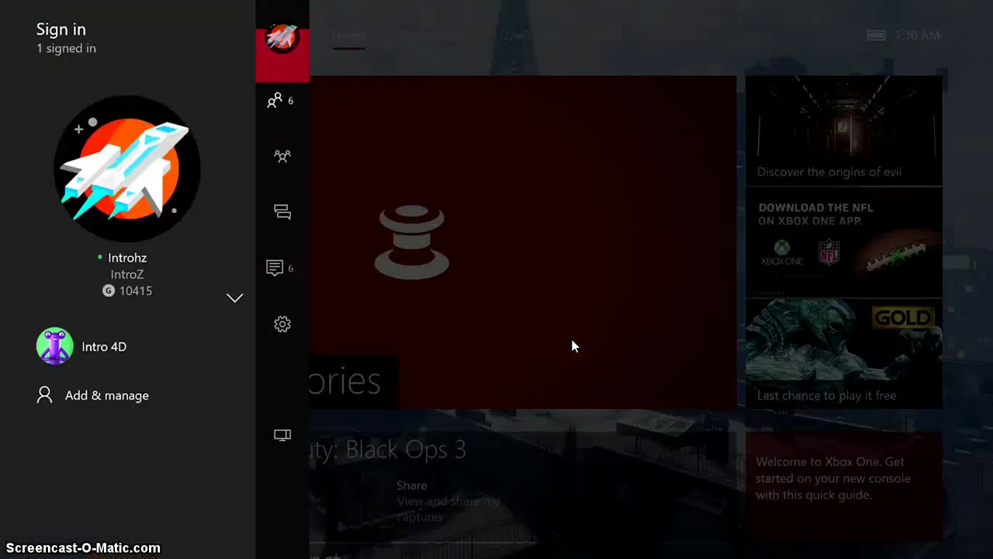
{"action": "key", "text": "Down"}
{"action": "key", "text": "Down"}
{"action": "key", "text": "Down"}
{"action": "key", "text": "Down"}
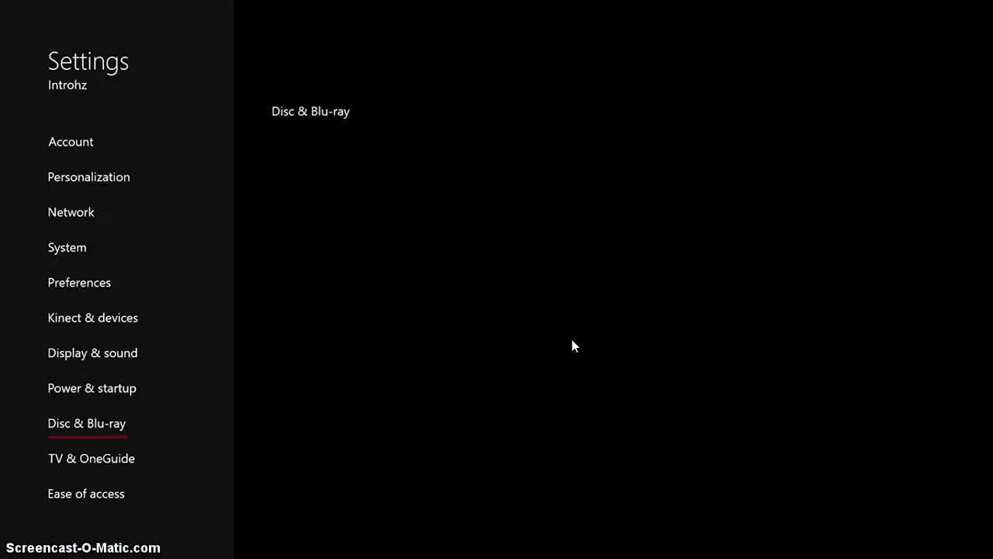
{"action": "key", "text": "Right"}
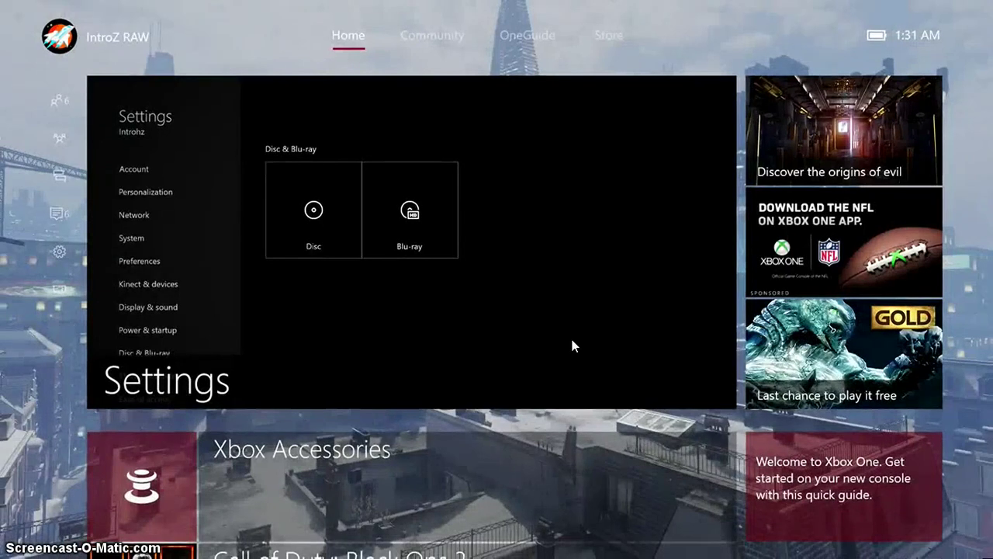
- Return to Settings from Home and open the Blu-ray settings page
{"action": "key", "text": "Return"}
{"action": "key", "text": "Right"}
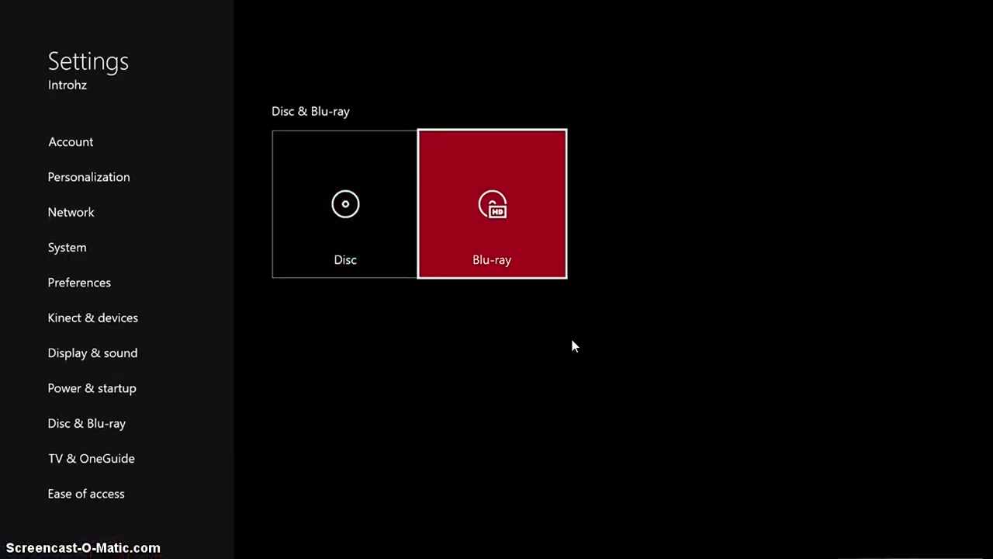
{"action": "key", "text": "Return"}
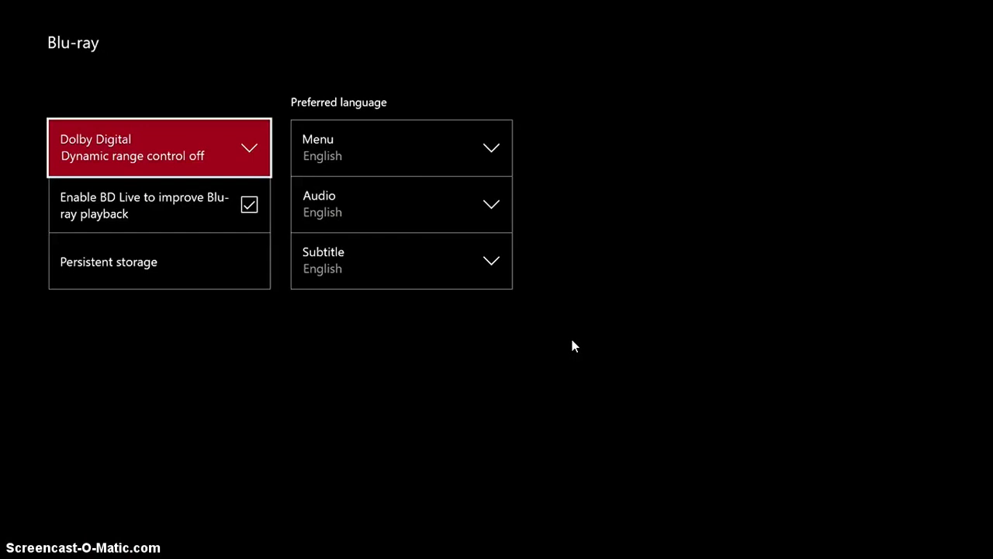
- Examine the Dolby Digital dynamic range control choices, then close the list without choosing one
{"action": "key", "text": "Return"}
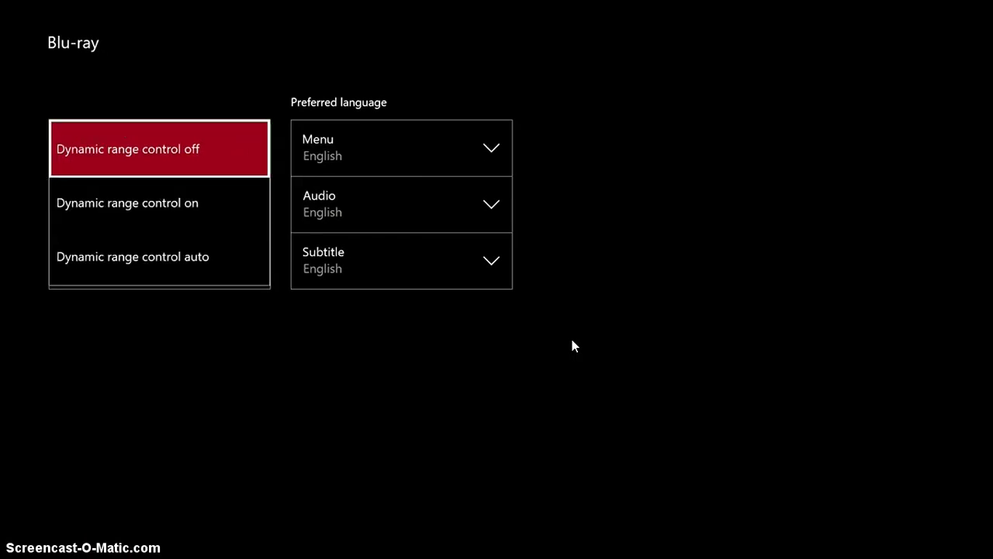
{"action": "key", "text": "Down"}
{"action": "key", "text": "Up"}
{"action": "key", "text": "Down"}
{"action": "key", "text": "Down"}
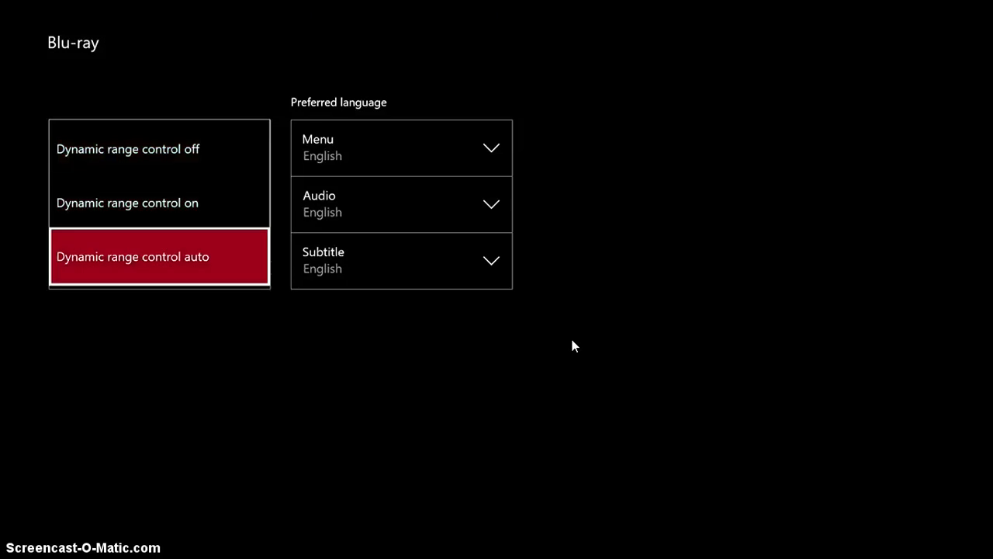
{"action": "key", "text": "Escape"}
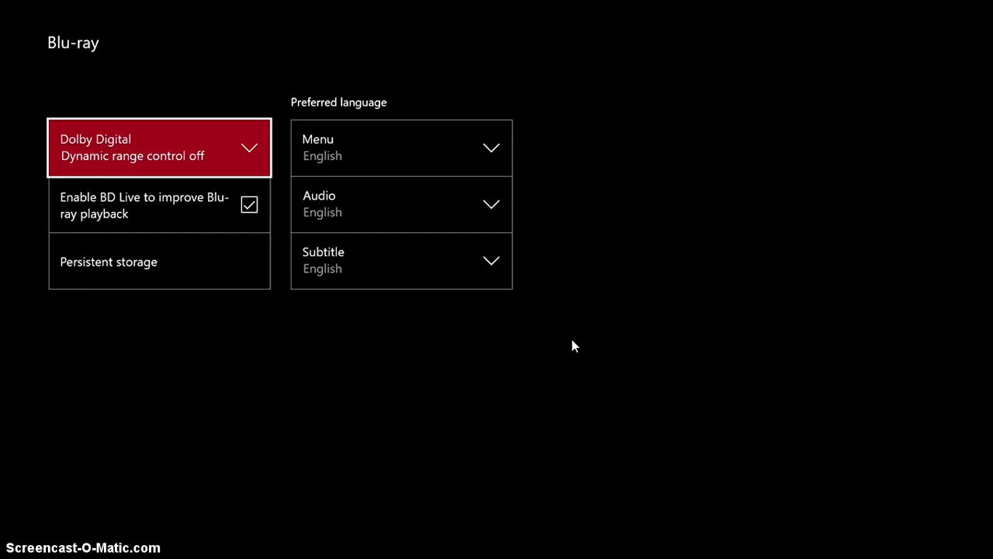
{"action": "key", "text": "Return"}
{"action": "key", "text": "Down"}
{"action": "key", "text": "Down"}
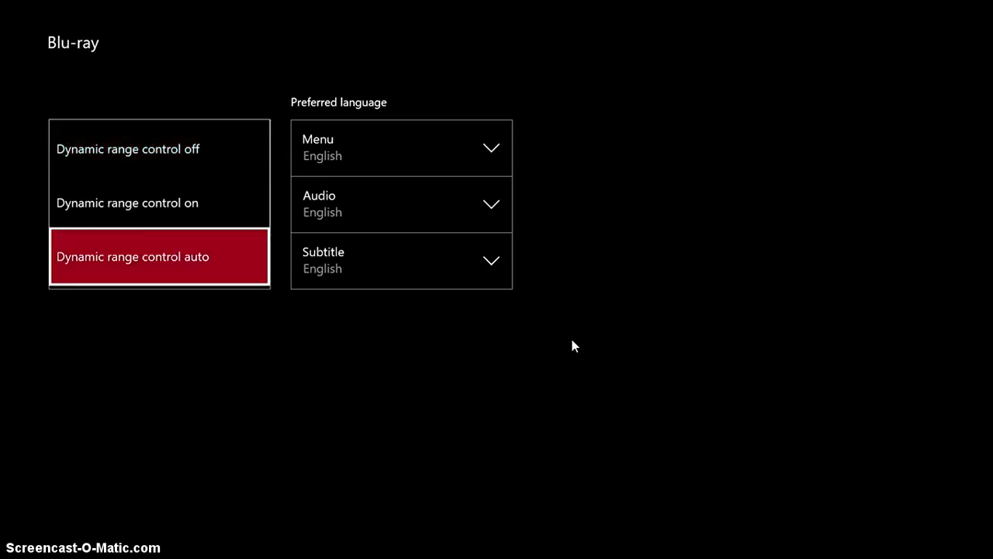
{"action": "key", "text": "Escape"}
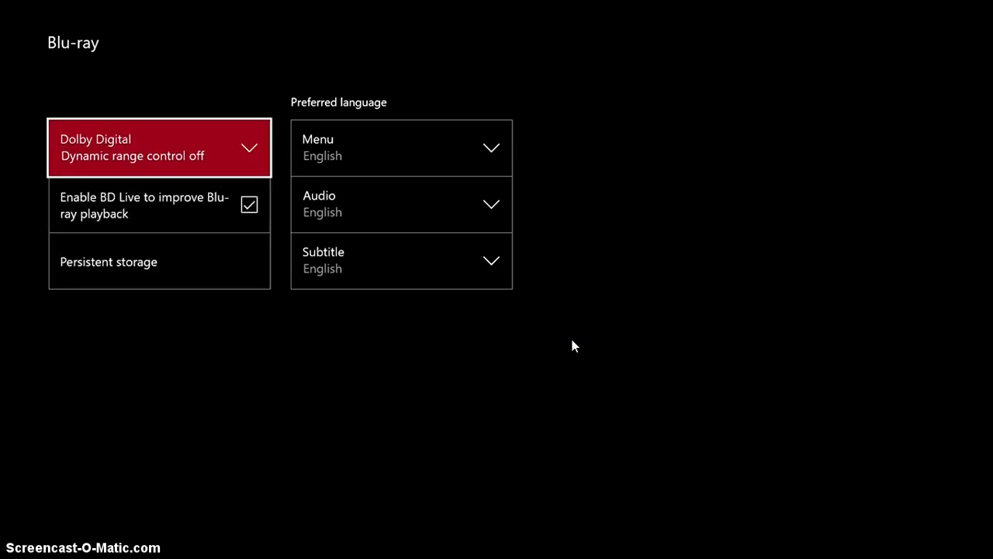
- Review the BD Live option and the persistent storage explanation, then cancel without clearing the storage
{"action": "key", "text": "Down"}
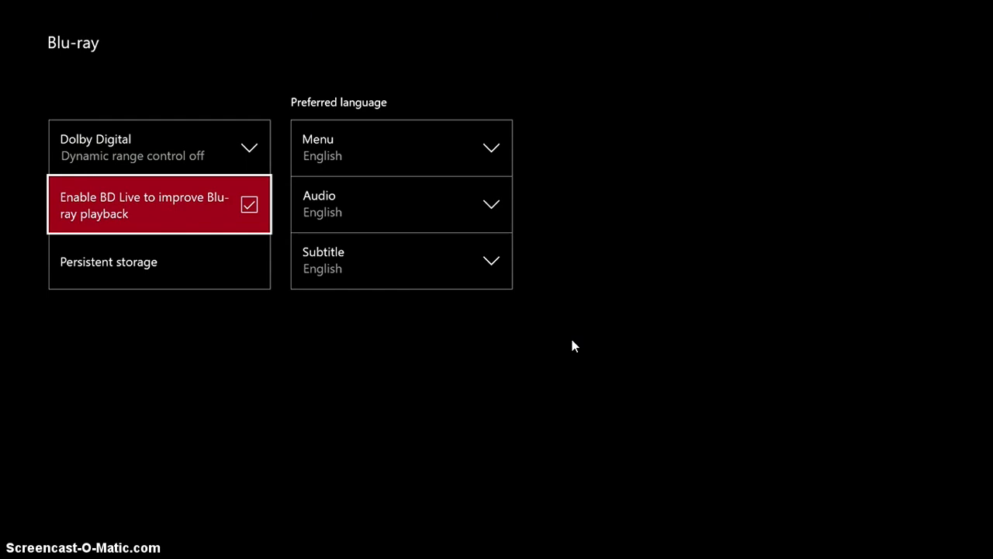
{"action": "key", "text": "Down"}
{"action": "key", "text": "Up"}
{"action": "key", "text": "Down"}
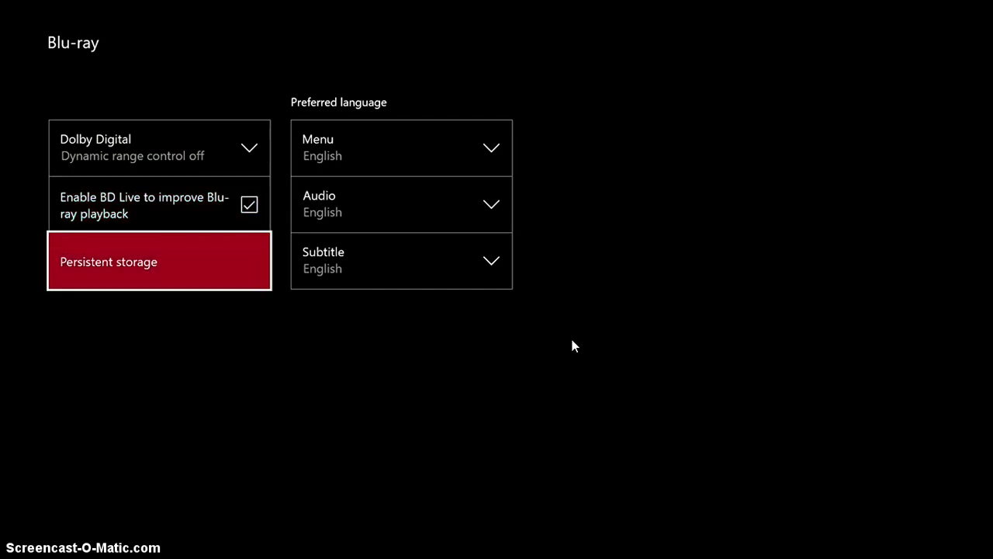
{"action": "key", "text": "Return"}
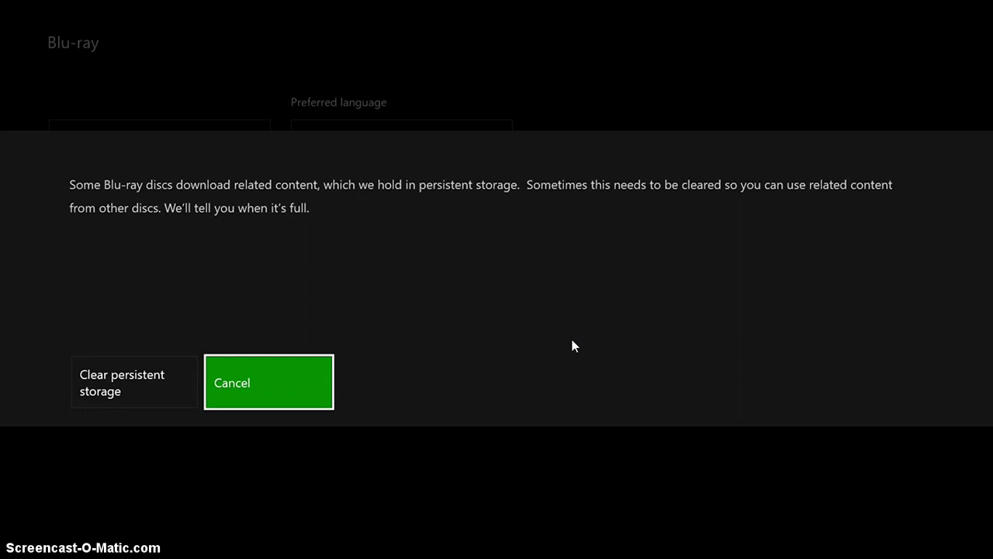
{"action": "key", "text": "Escape"}
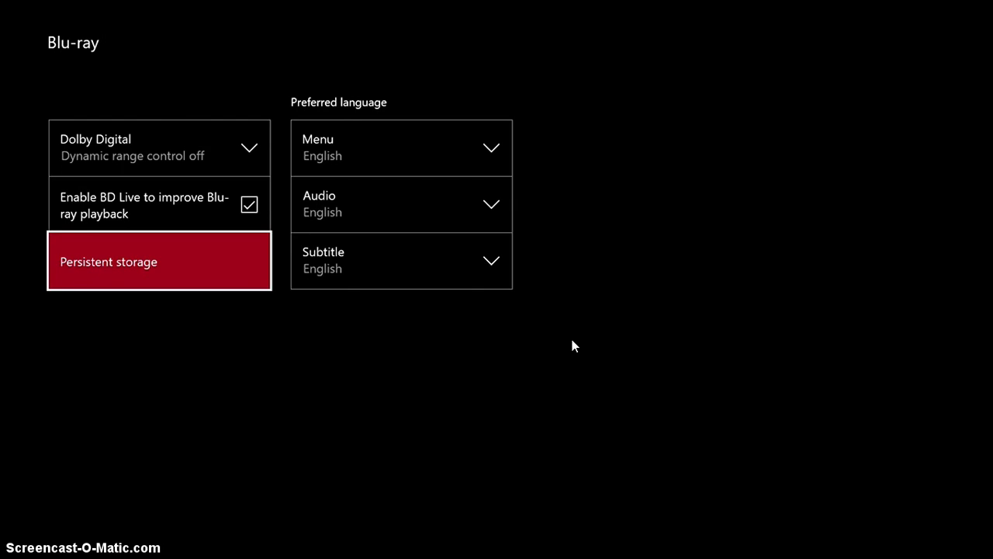
- Examine the preferred language settings for the Blu-ray menu, audio and subtitles
{"action": "key", "text": "Up"}
{"action": "key", "text": "Down"}
{"action": "key", "text": "Right"}
{"action": "key", "text": "Up"}
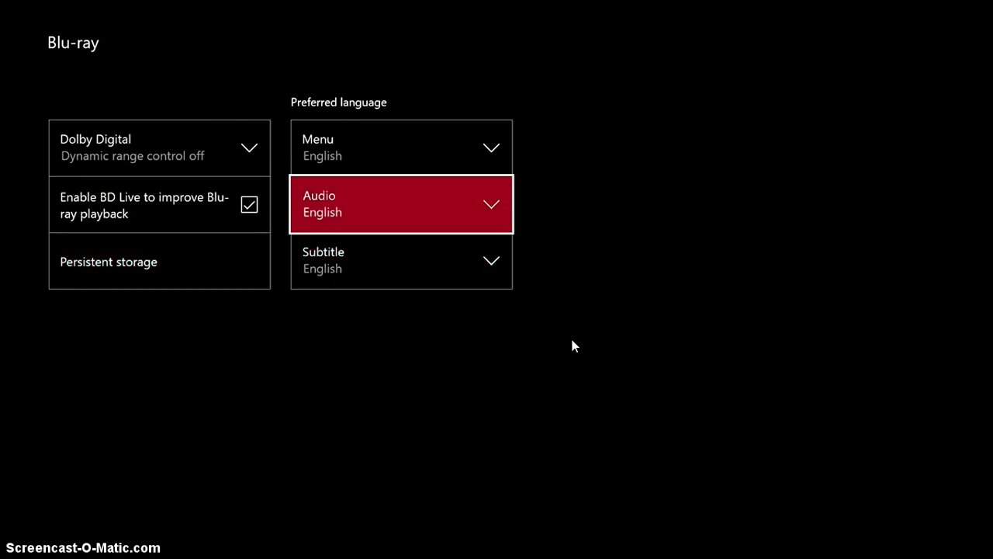
{"action": "key", "text": "Up"}
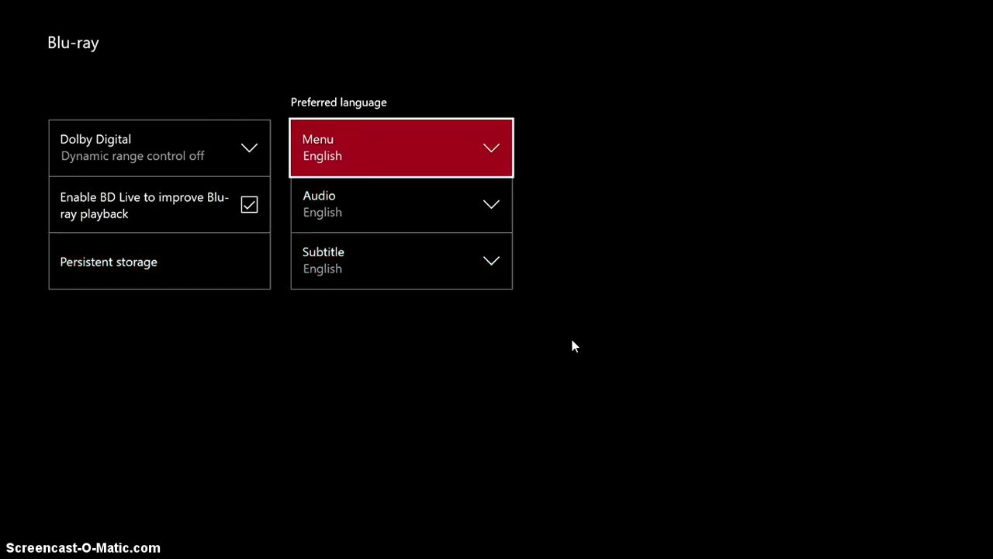
{"action": "key", "text": "Down"}
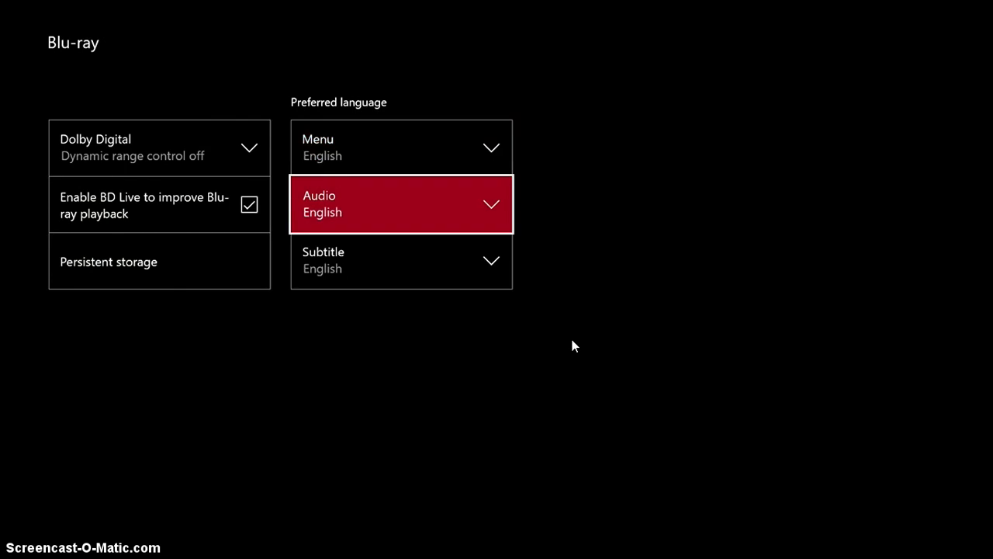
{"action": "key", "text": "Up"}
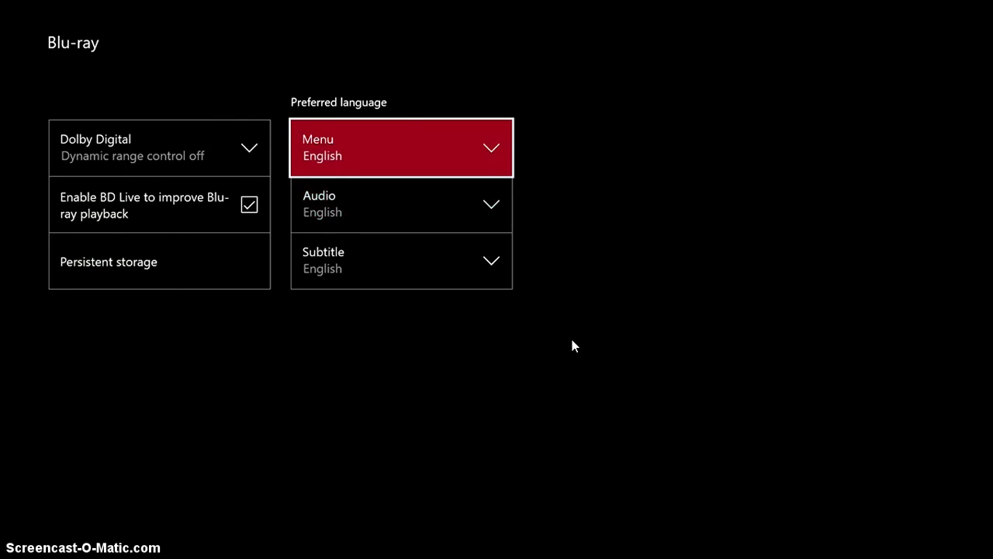
{"action": "key", "text": "Down"}
{"action": "key", "text": "Down"}
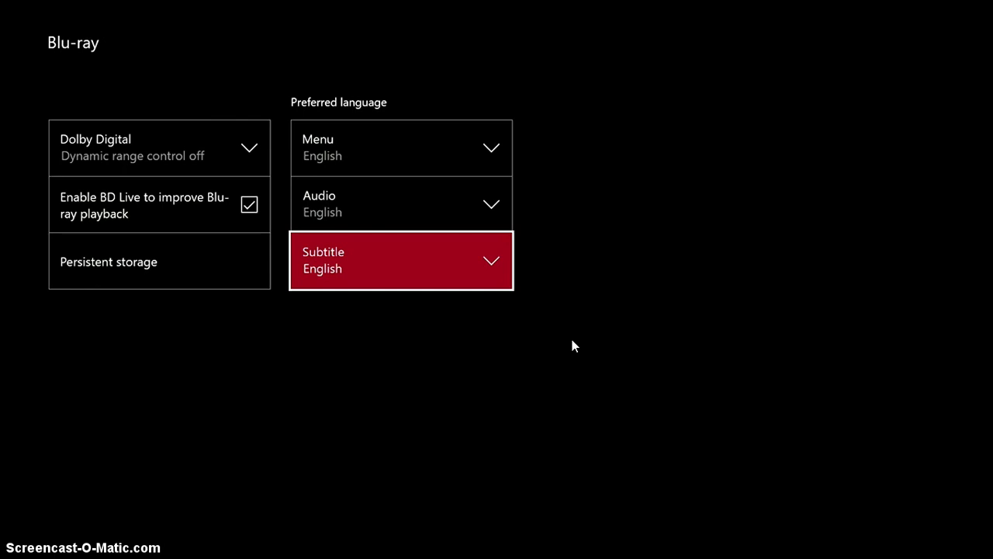
{"action": "key", "text": "Up"}
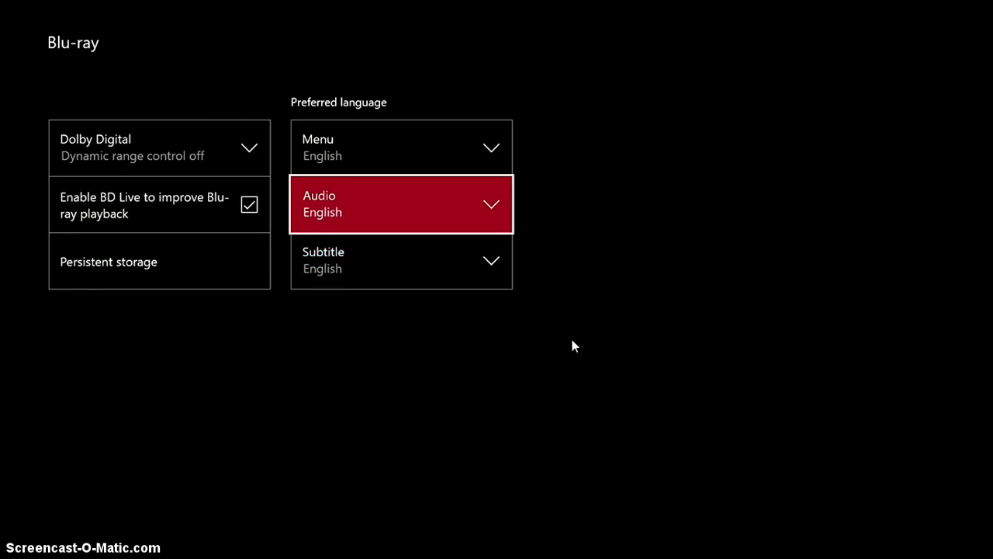
{"action": "key", "text": "Down"}
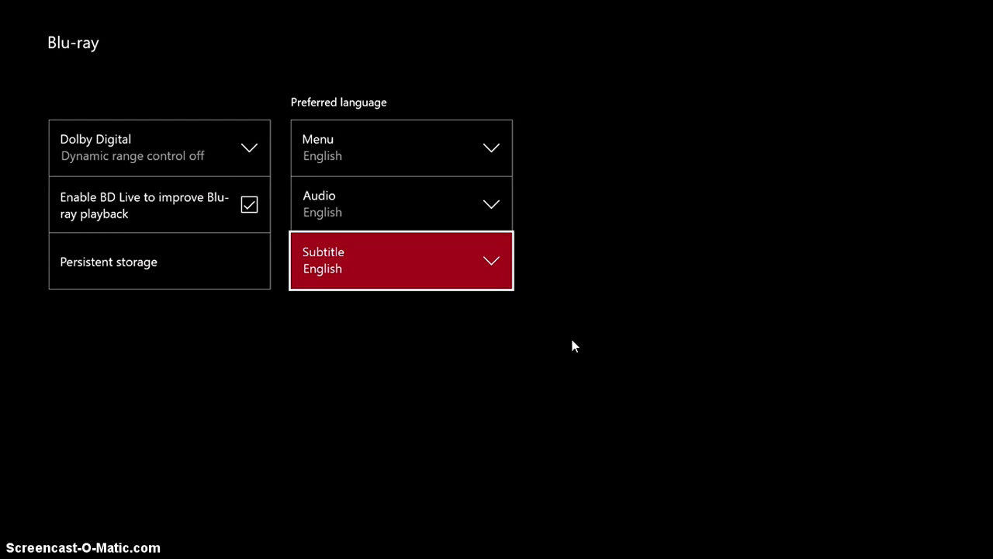
{"action": "key", "text": "Up"}
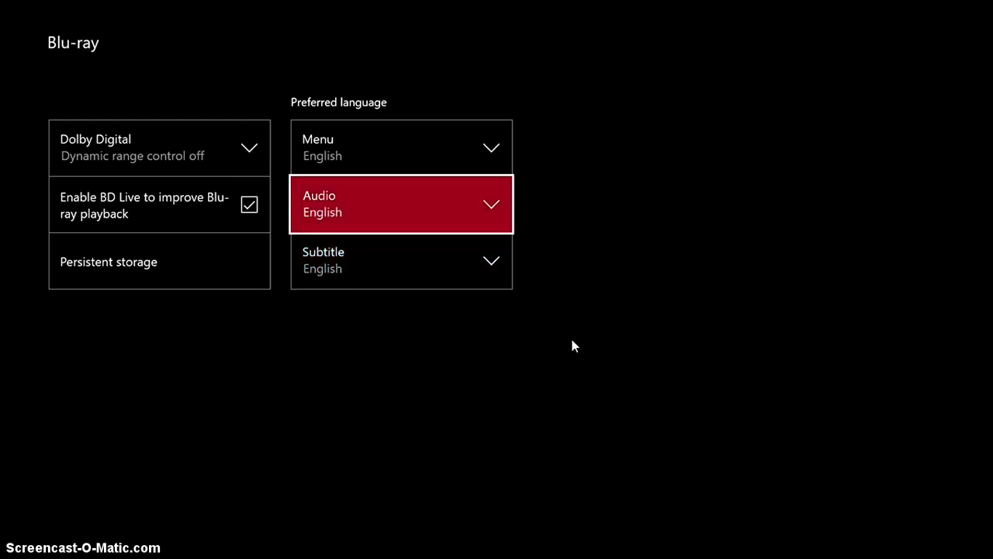
{"action": "key", "text": "Up"}
{"action": "key", "text": "Down"}
{"action": "key", "text": "Down"}
{"action": "key", "text": "Up"}
{"action": "key", "text": "Up"}
{"action": "key", "text": "Down"}
{"action": "key", "text": "Up"}
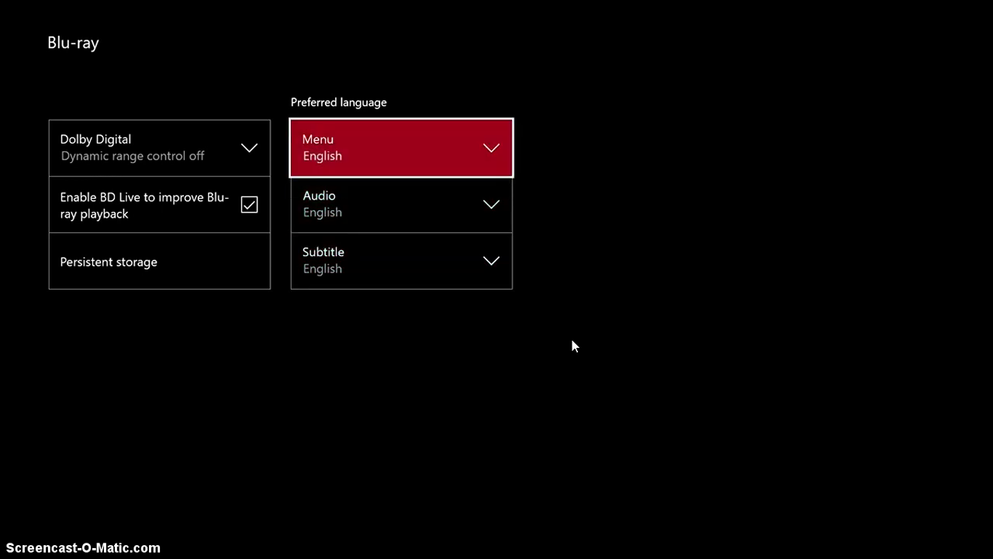
{"action": "key", "text": "Down"}
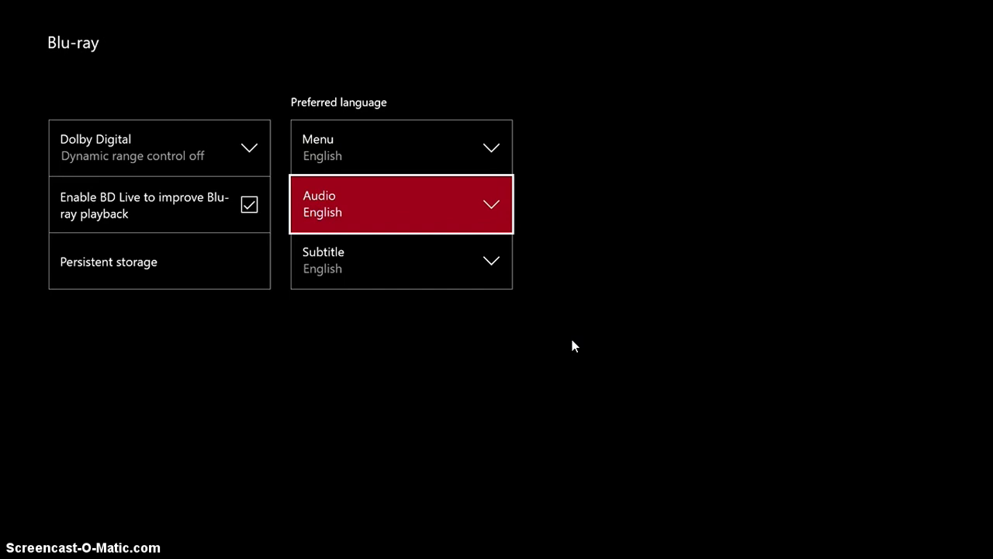
{"action": "key", "text": "Down"}
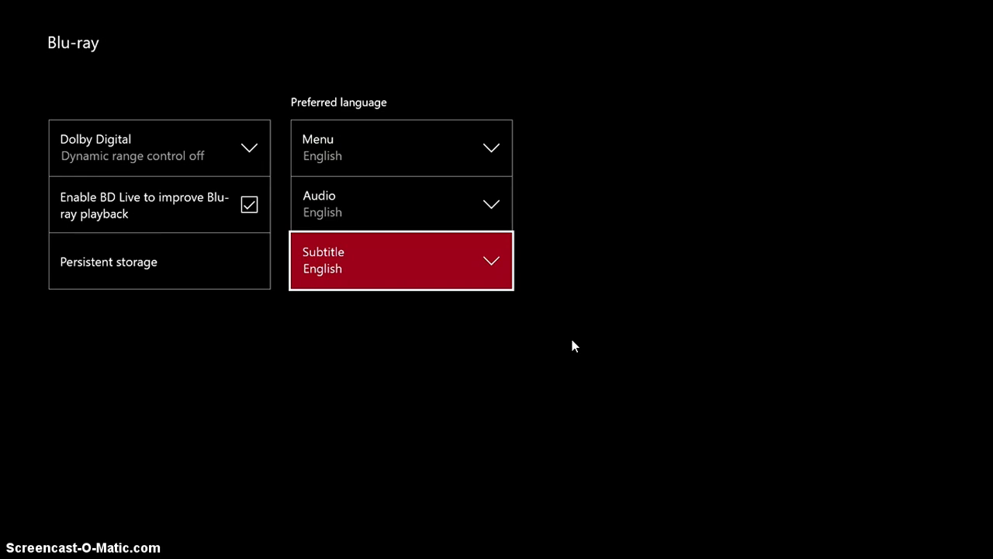
- Go back to the Disc & Blu-ray section and look over its Disc and Blu-ray entries
{"action": "key", "text": "Escape"}
{"action": "key", "text": "Left"}
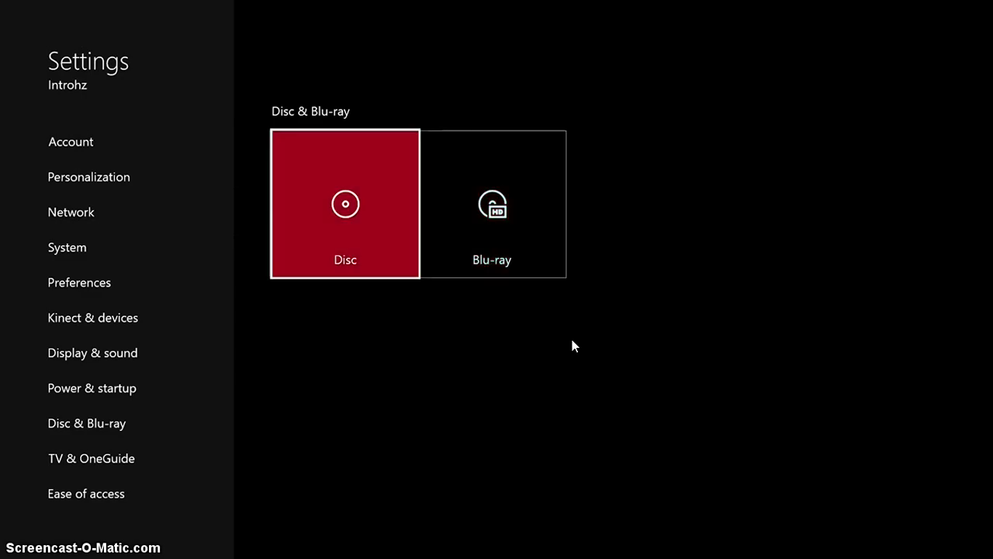
{"action": "key", "text": "Right"}
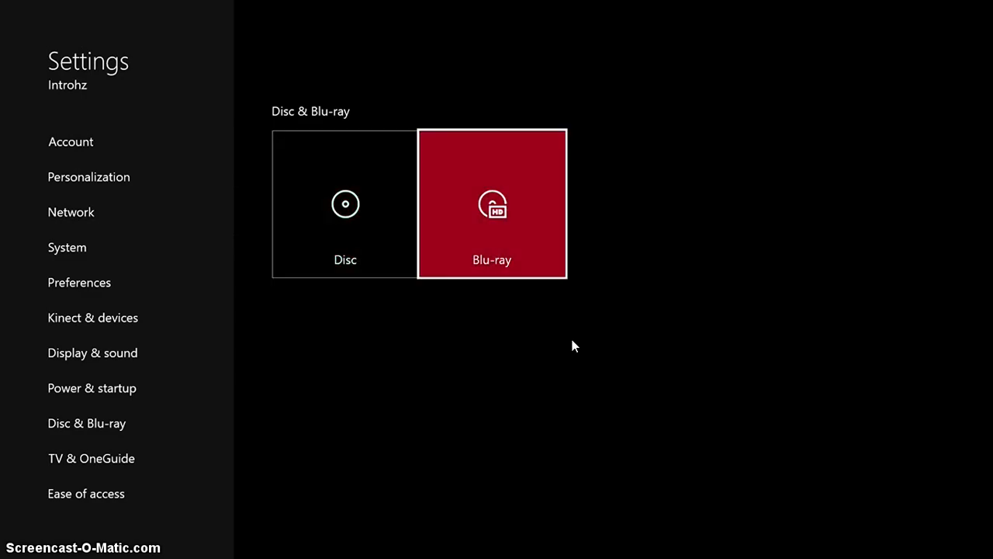
{"action": "key", "text": "Left"}
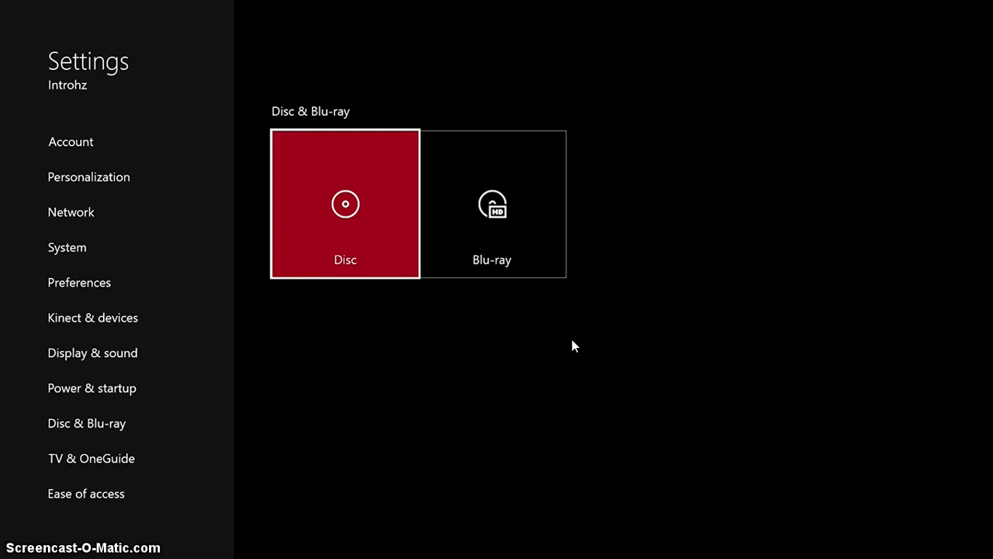
{"action": "key", "text": "Right"}
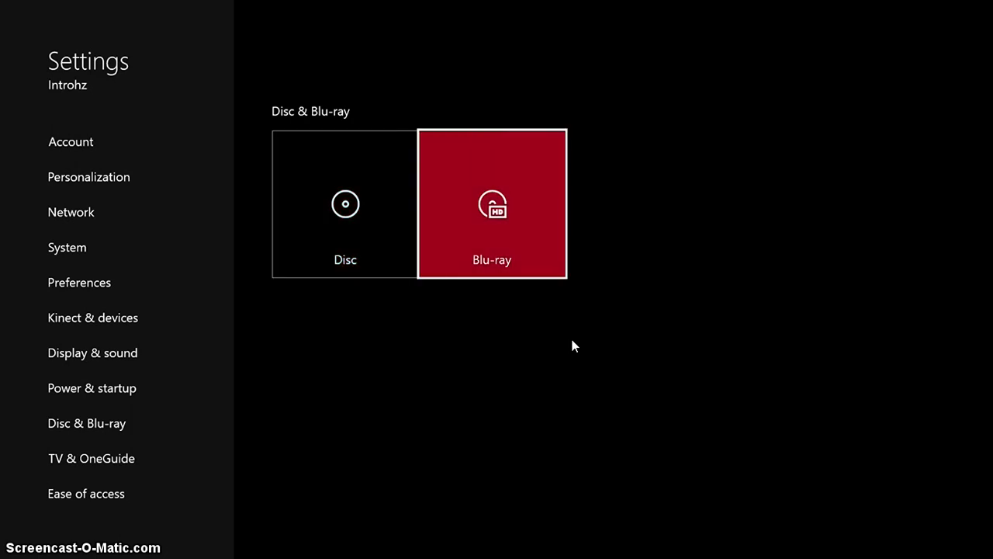
- Reopen the Blu-ray settings, view the Dolby Digital dynamic range choices again, and go back to the Disc & Blu-ray section
{"action": "key", "text": "Return"}
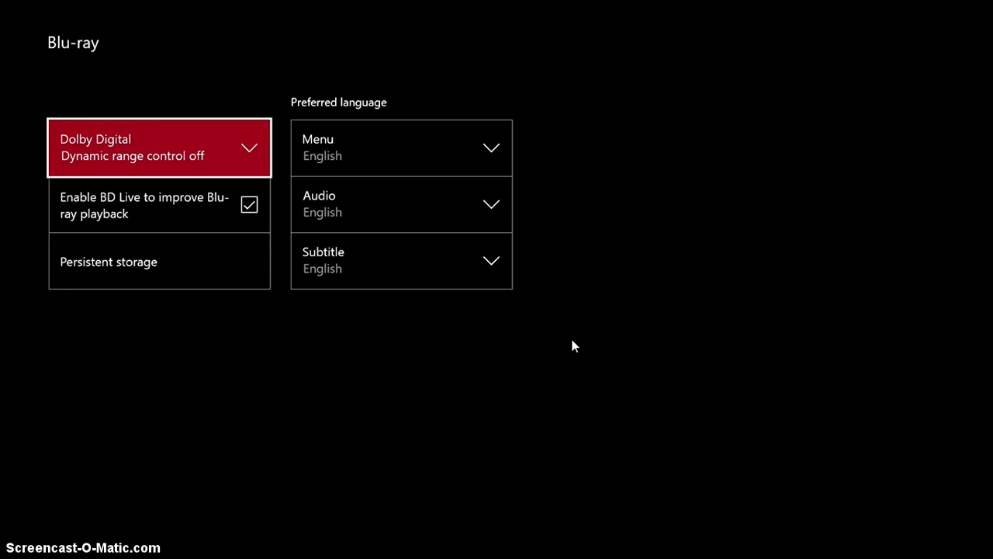
{"action": "key", "text": "Return"}
{"action": "key", "text": "Down"}
{"action": "key", "text": "Down"}
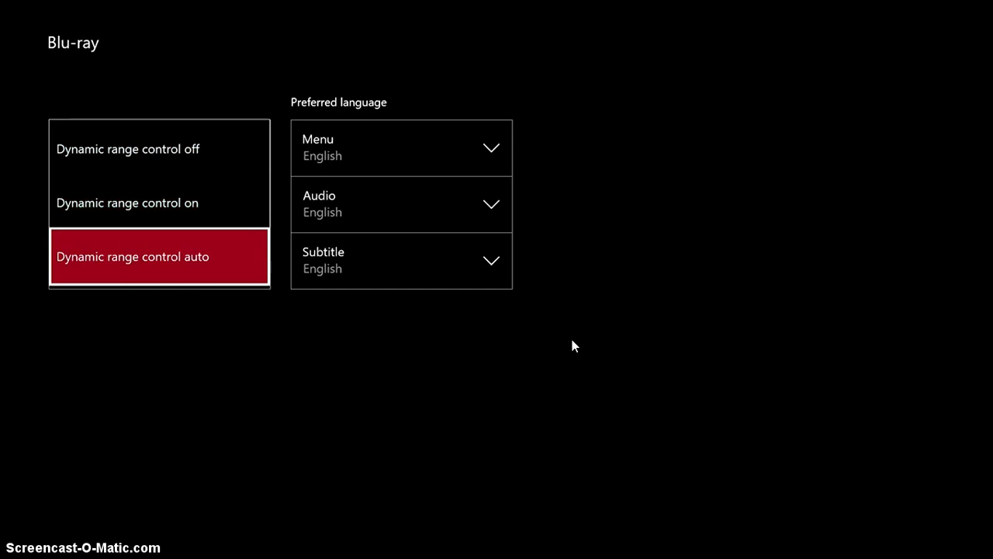
{"action": "key", "text": "Escape"}
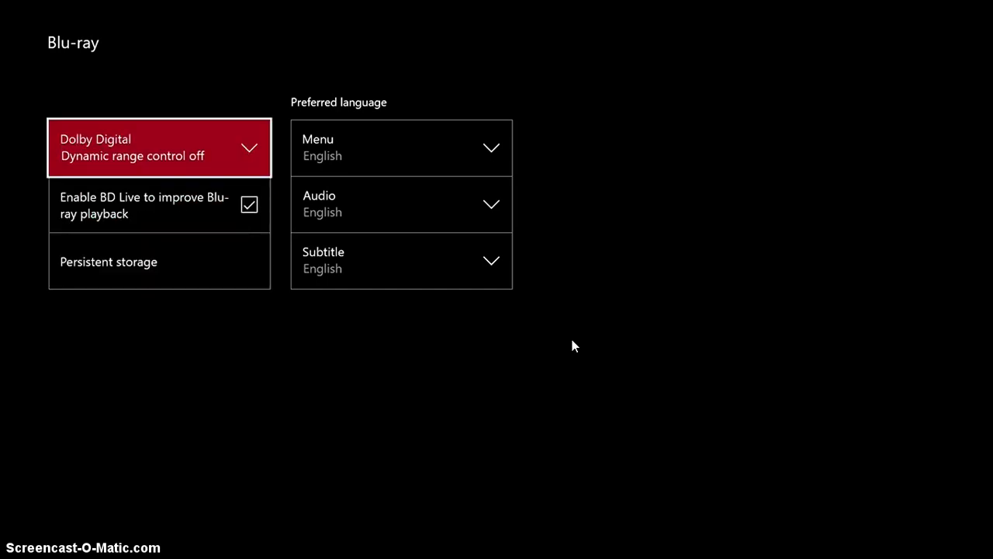
{"action": "key", "text": "Escape"}
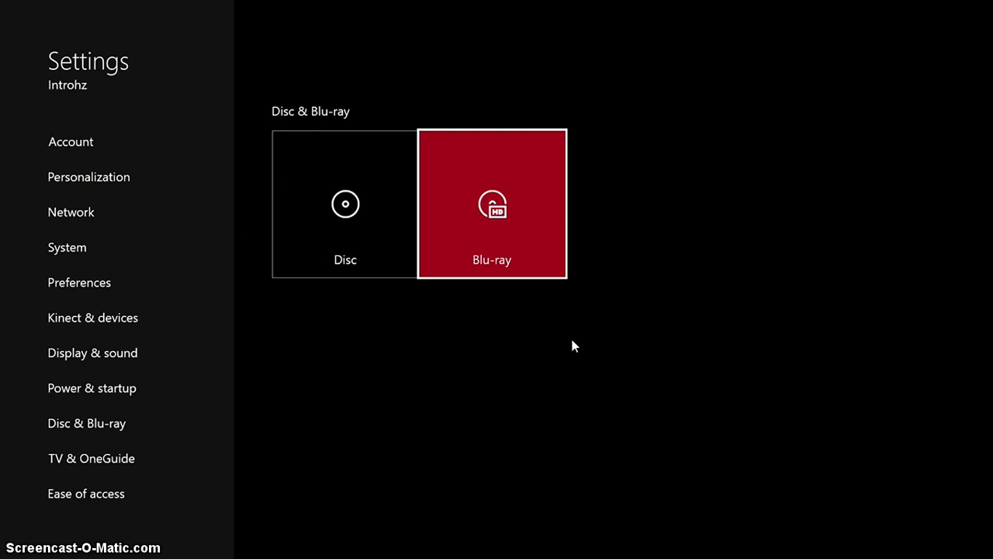